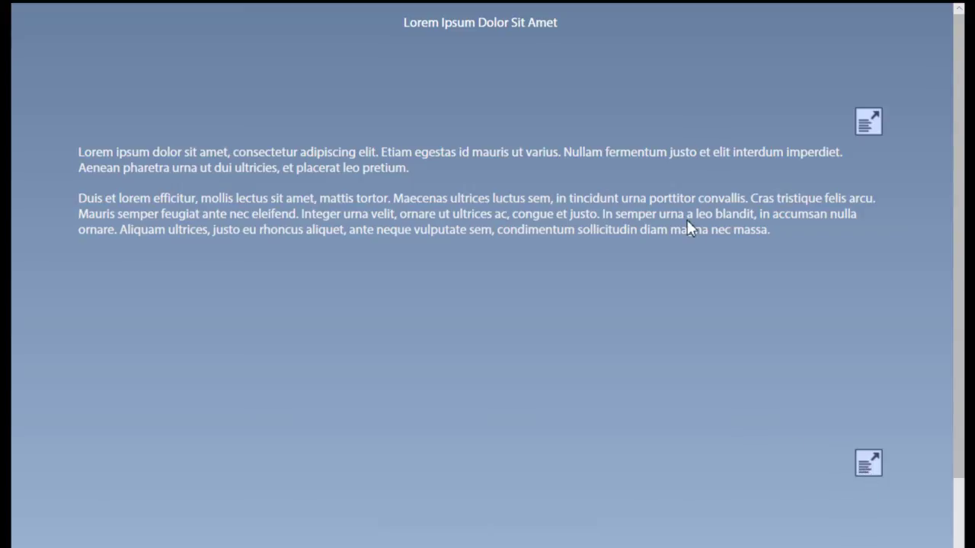
# Step: Check the collapsed text in the preview, the title and body caption font sizes, and the slide's minimum font size
pyautogui.click(871, 464)
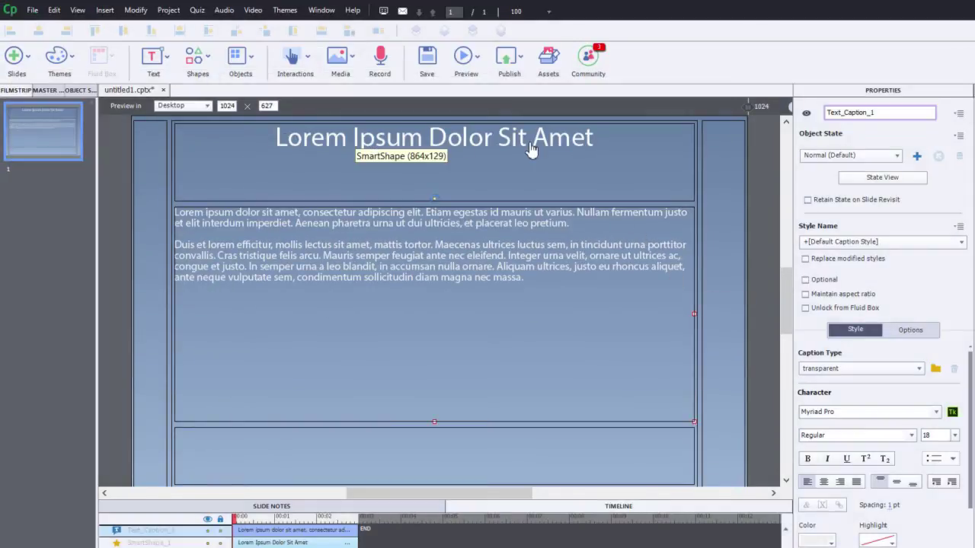
pyautogui.click(584, 142)
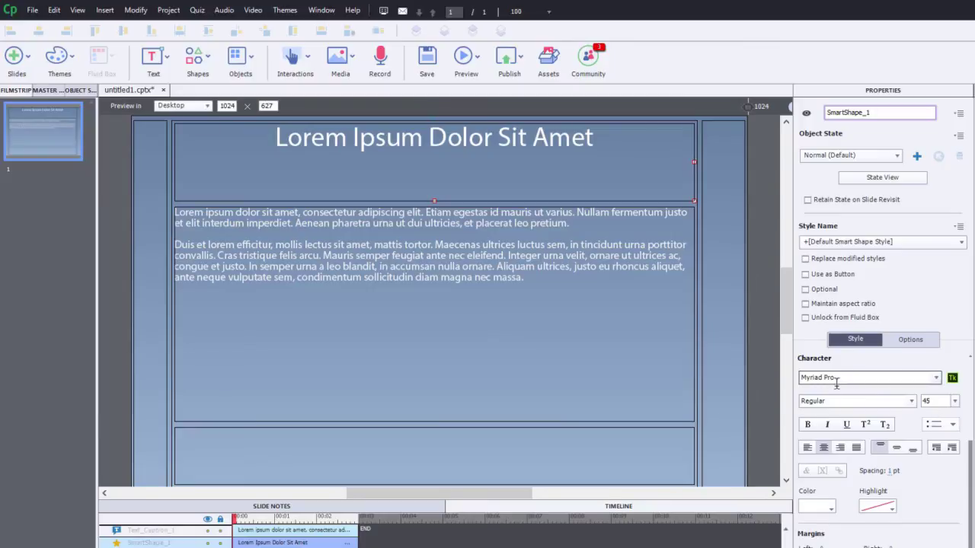
pyautogui.click(475, 274)
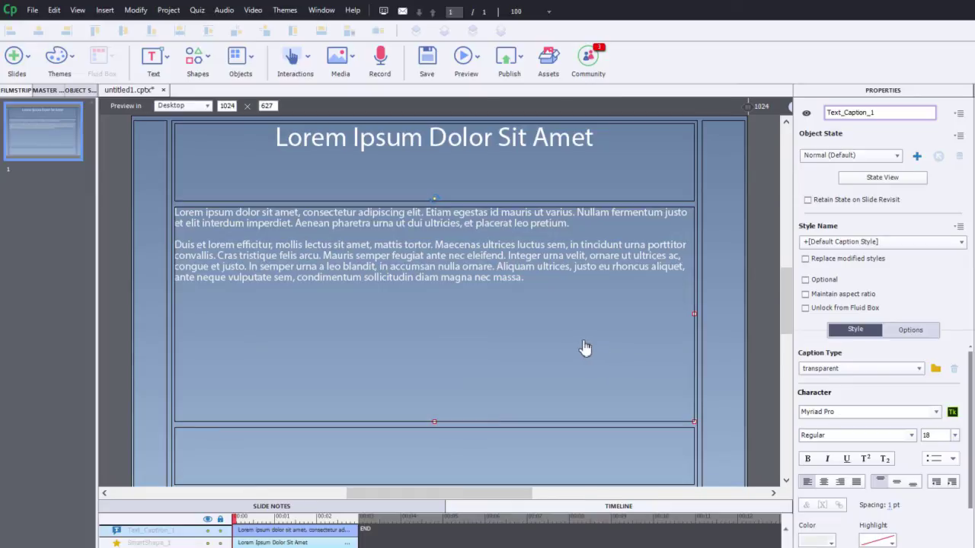
pyautogui.click(753, 280)
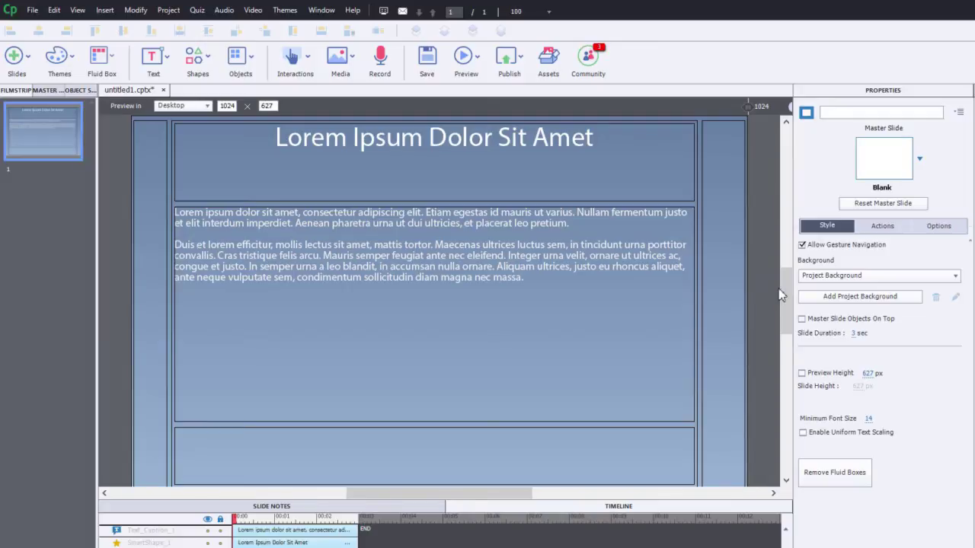
pyautogui.click(868, 419)
# Step: Copy only the words "Lorem Ipsum Dolor Sit Amet" from the slide's title shape
pyautogui.click(470, 147)
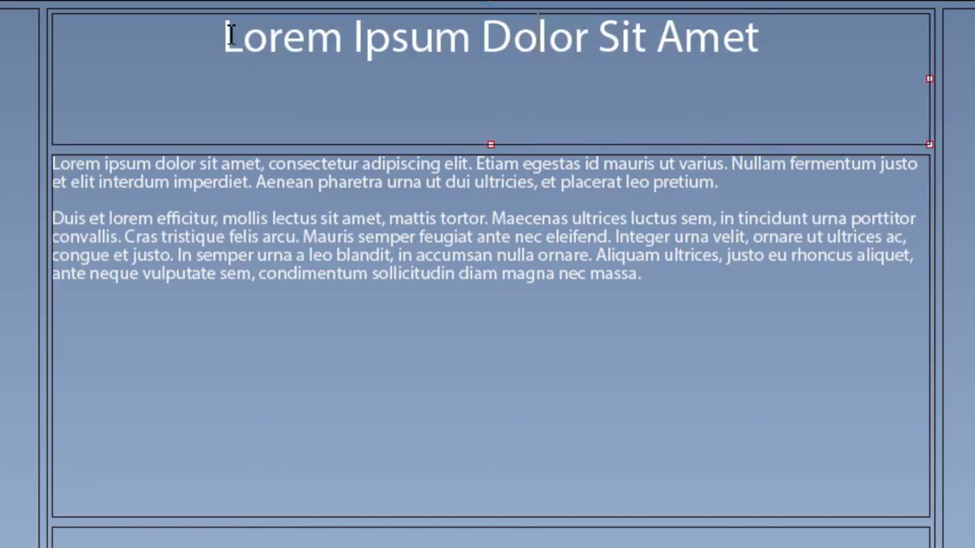
pyautogui.moveTo(229, 34); pyautogui.dragTo(772, 61)
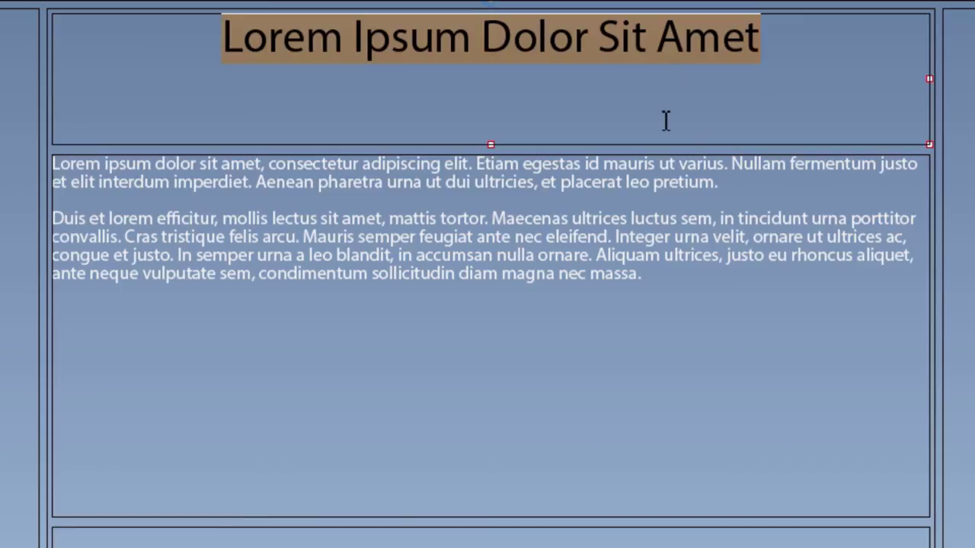
pyautogui.rightClick(691, 76)
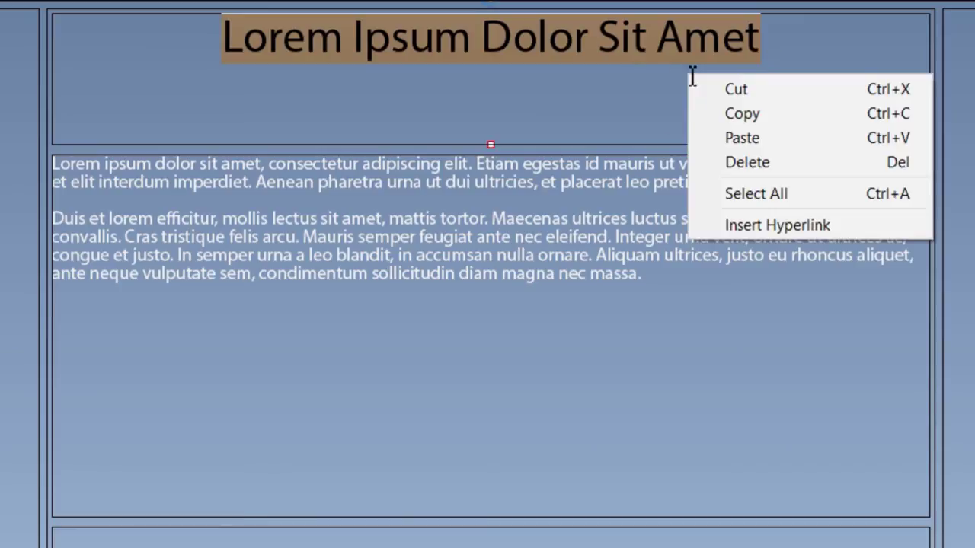
pyautogui.click(774, 116)
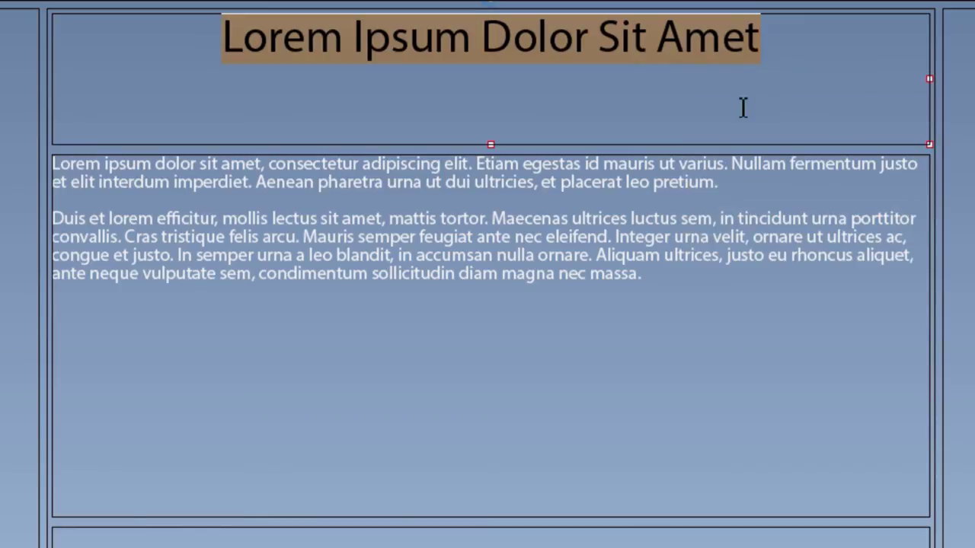
# Step: Replace the title shape's entire contents, including the trailing blank line, with the copied title text
pyautogui.rightClick(652, 54)
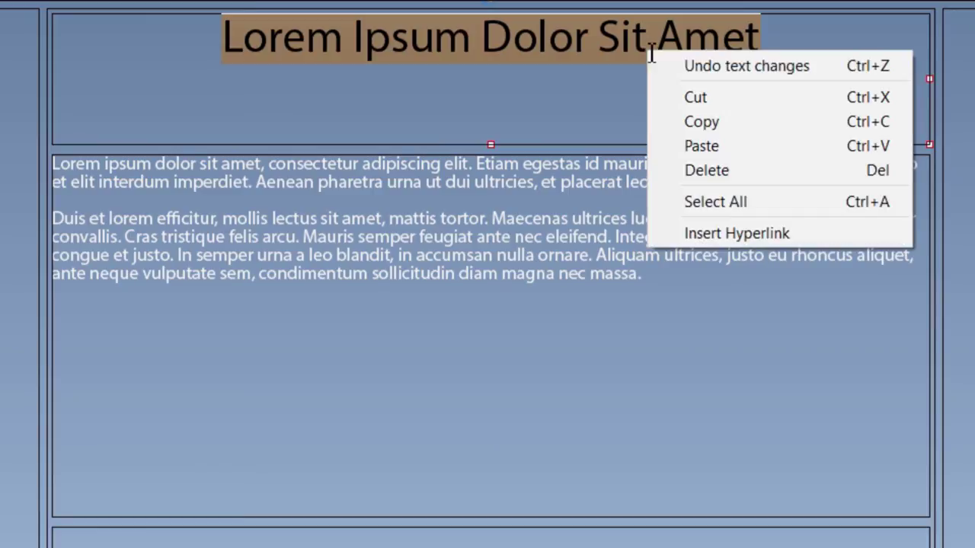
pyautogui.click(722, 203)
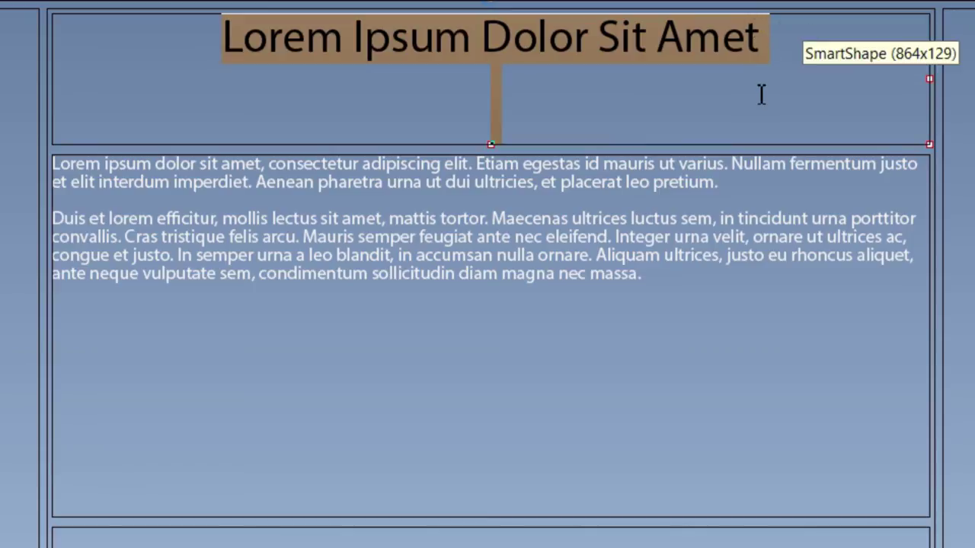
pyautogui.rightClick(559, 44)
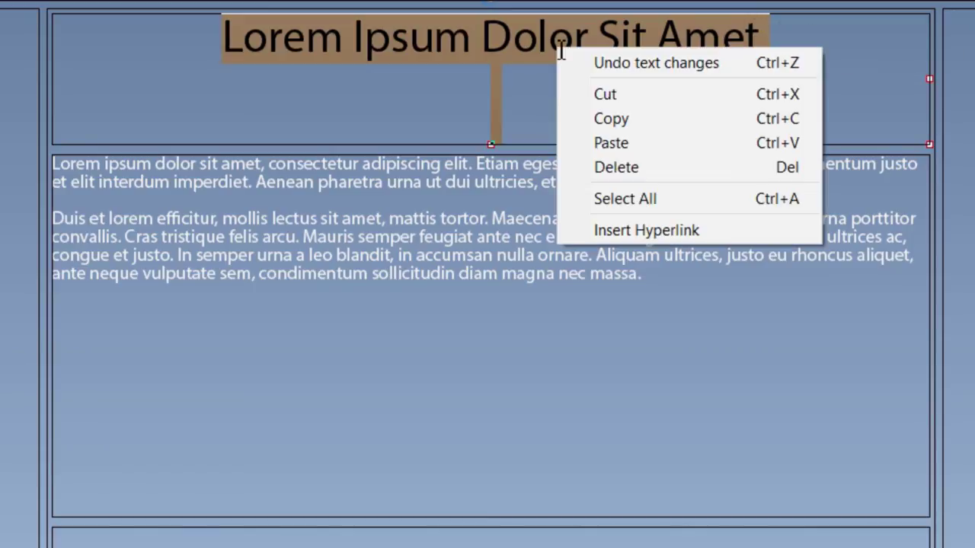
pyautogui.click(639, 135)
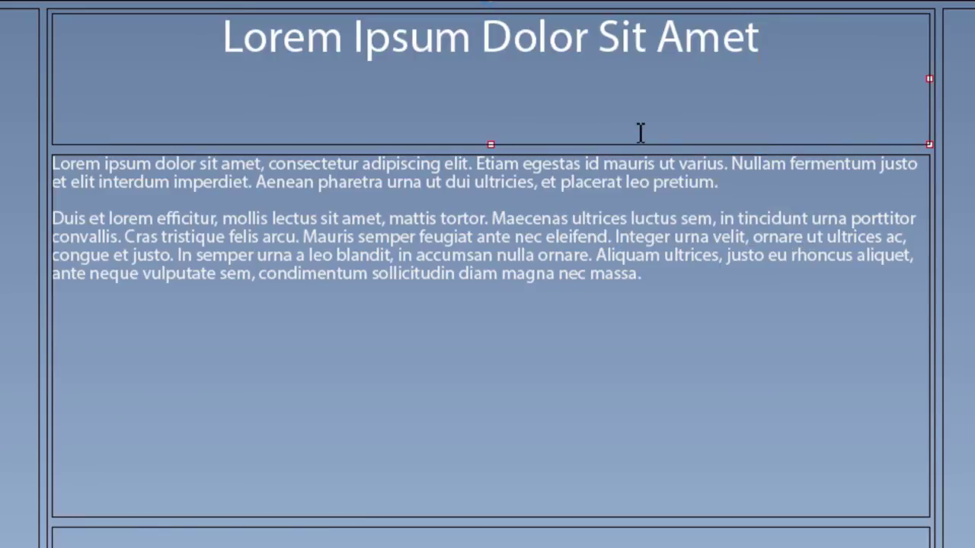
pyautogui.tripleClick(578, 68)
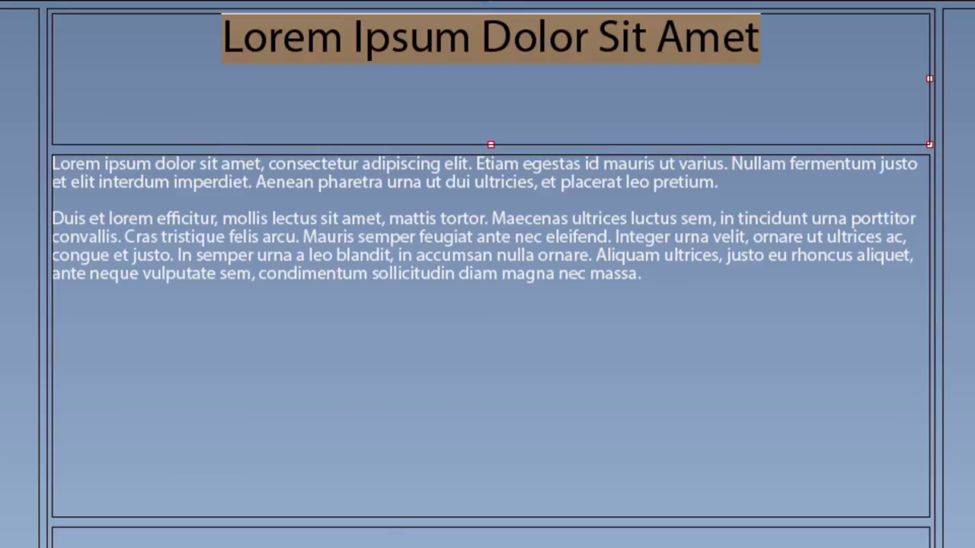
# Step: Copy both body caption paragraphs up to "nec massa.", leaving out the empty line after them
pyautogui.click(536, 242)
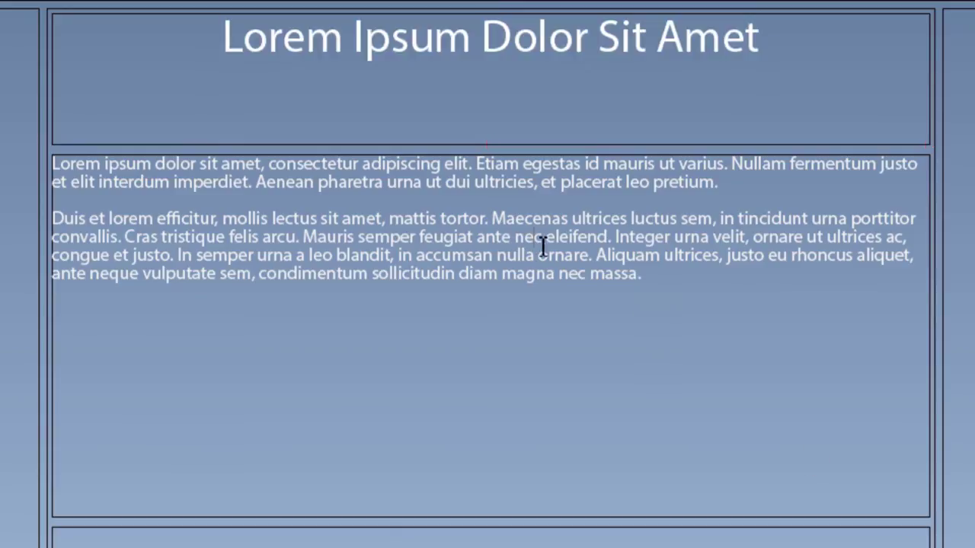
pyautogui.click(648, 279)
pyautogui.hotkey('ctrl', 'a')
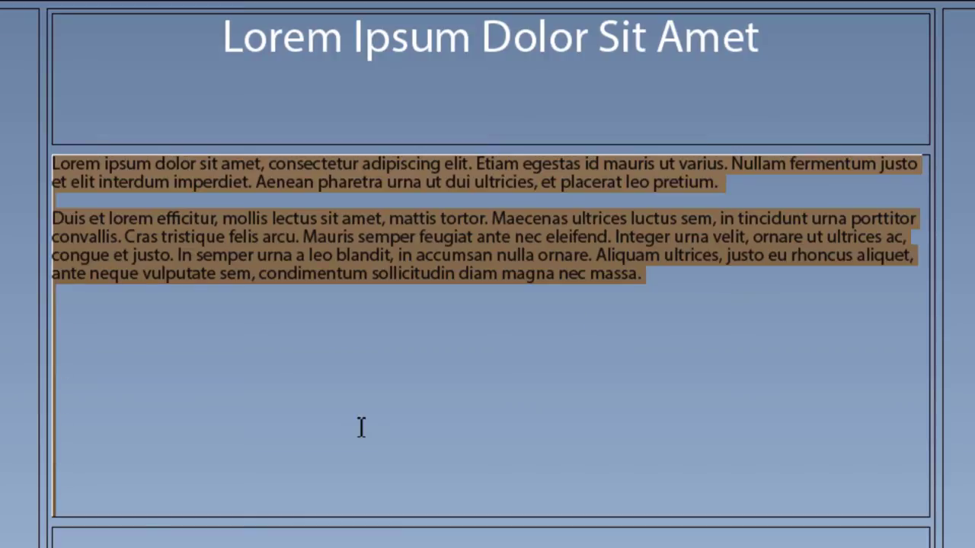
pyautogui.click(653, 277)
pyautogui.moveTo(652, 271); pyautogui.dragTo(47, 171)
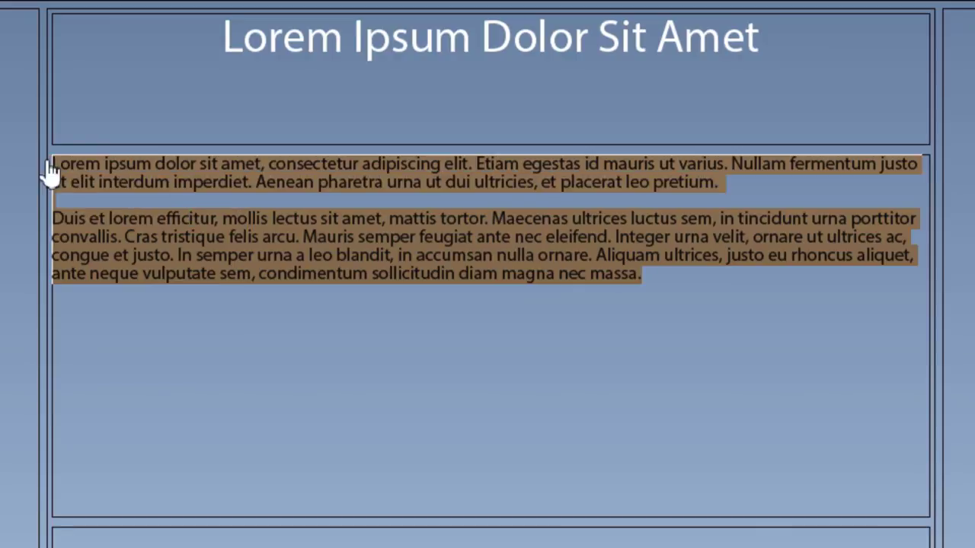
pyautogui.rightClick(165, 188)
pyautogui.click(203, 222)
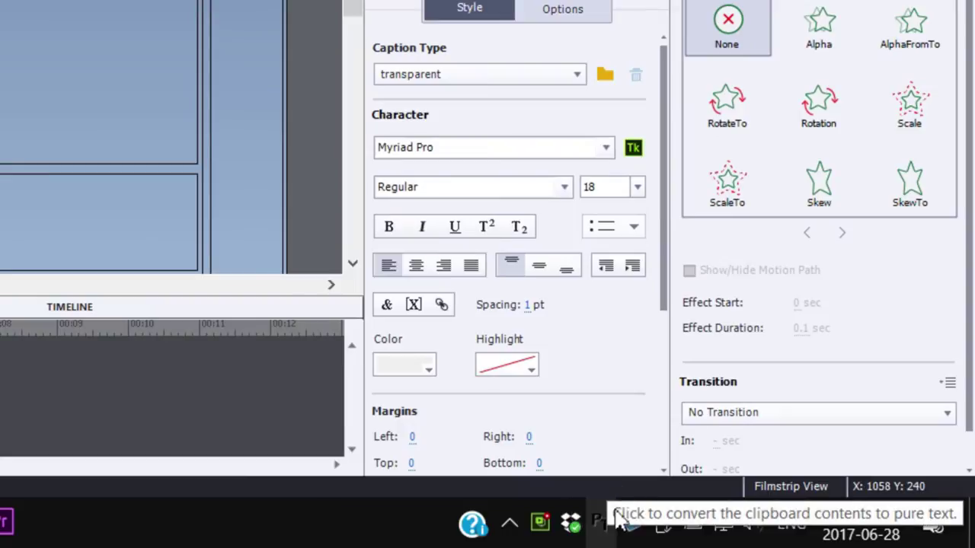
# Step: Convert the copied clipboard contents to pure text with the system tray utility
pyautogui.click(608, 531)
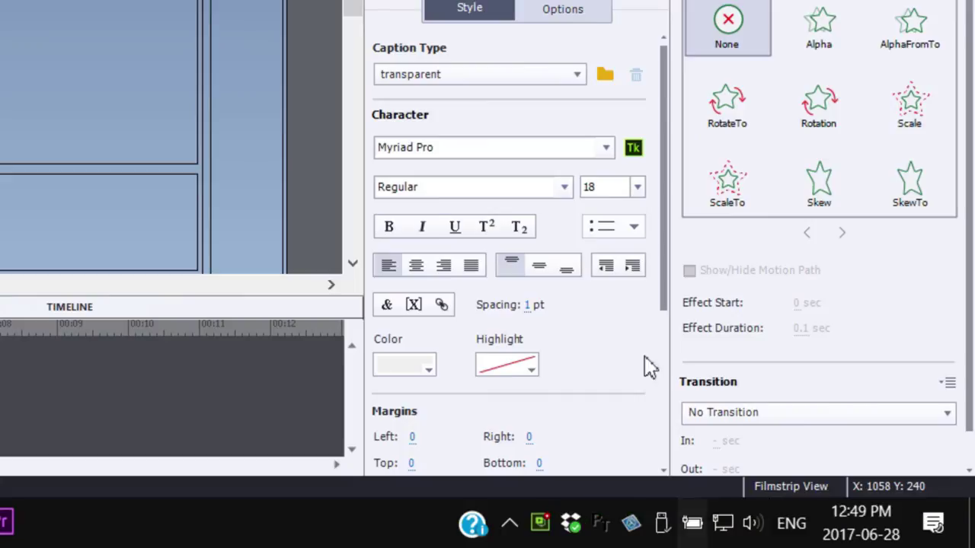
pyautogui.rightClick(2, 1)
pyautogui.press('Escape')
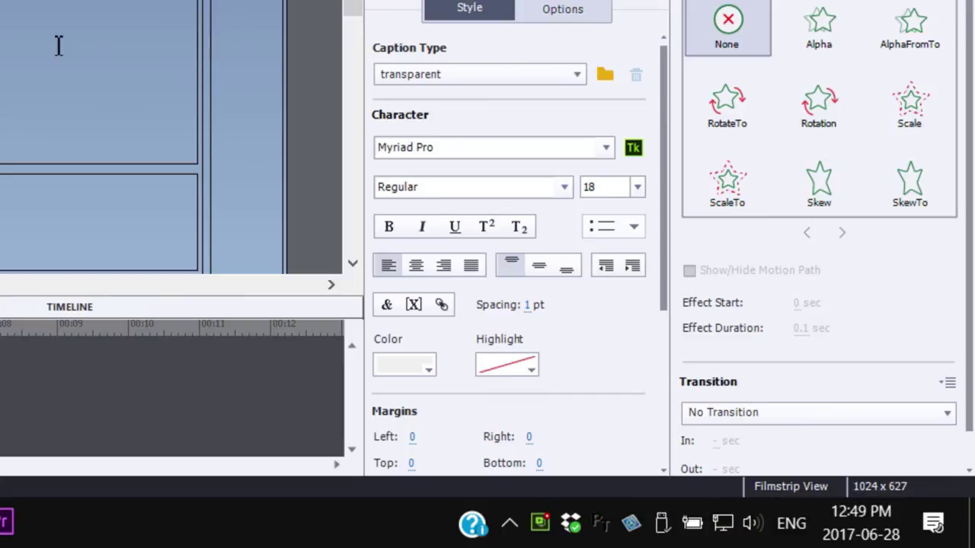
pyautogui.click(607, 535)
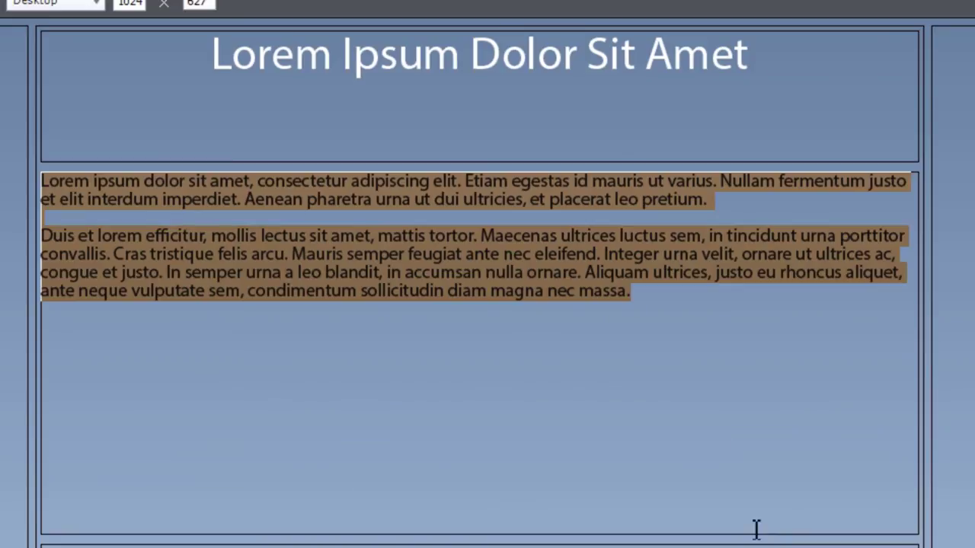
# Step: Replace the body caption's entire contents, including the trailing empty line, with the plain text from the clipboard
pyautogui.rightClick(520, 270)
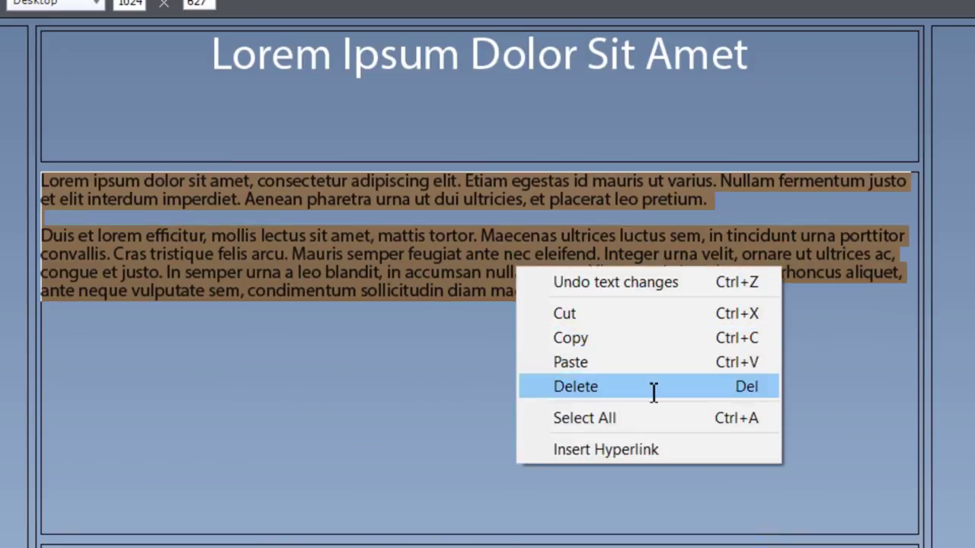
pyautogui.press('Escape')
pyautogui.click(344, 261)
pyautogui.rightClick(377, 259)
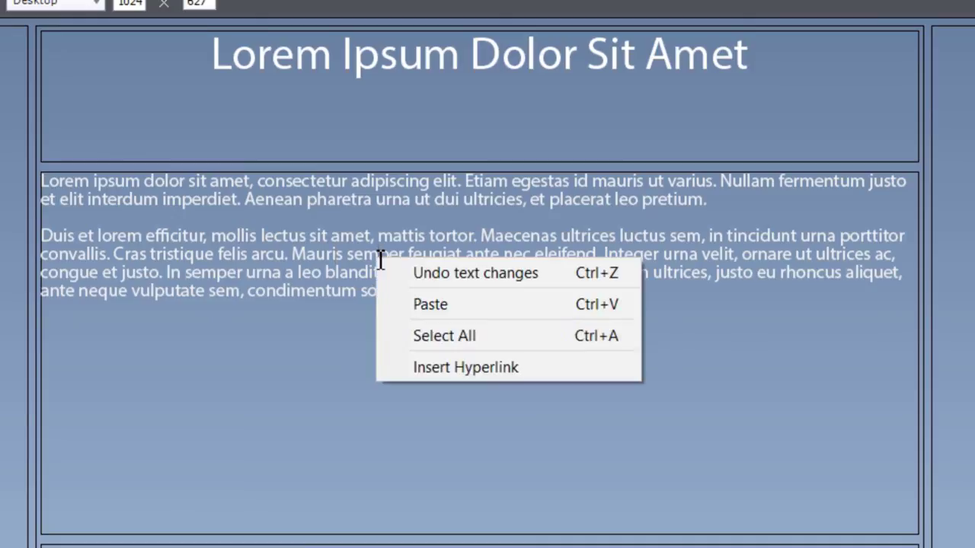
pyautogui.click(463, 335)
pyautogui.rightClick(496, 261)
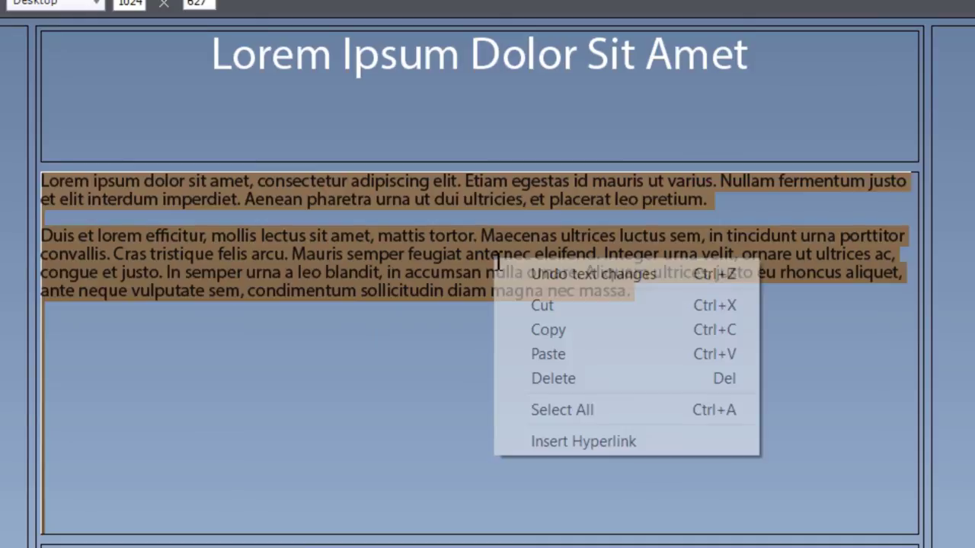
pyautogui.click(570, 353)
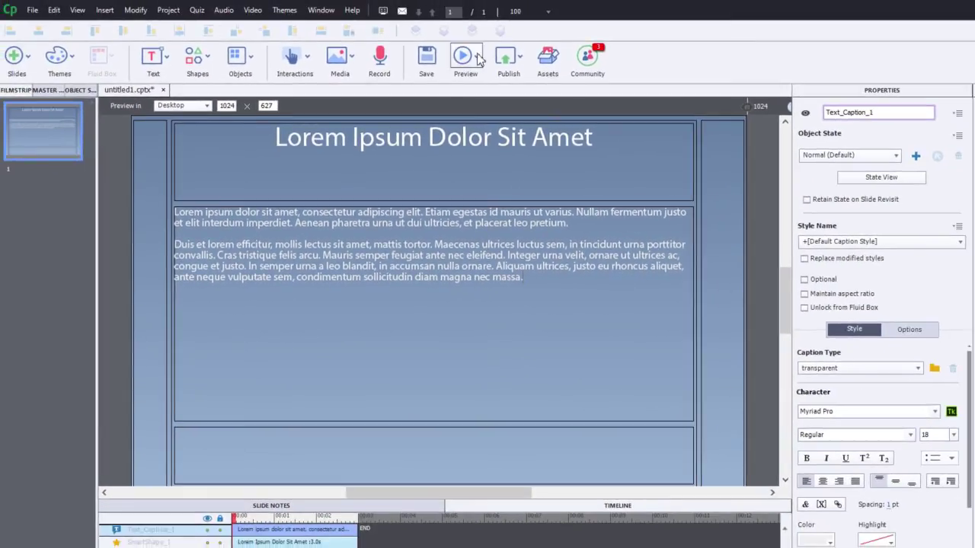
# Step: Preview the whole project and shrink the preview from full width to its narrowest width
pyautogui.click(477, 58)
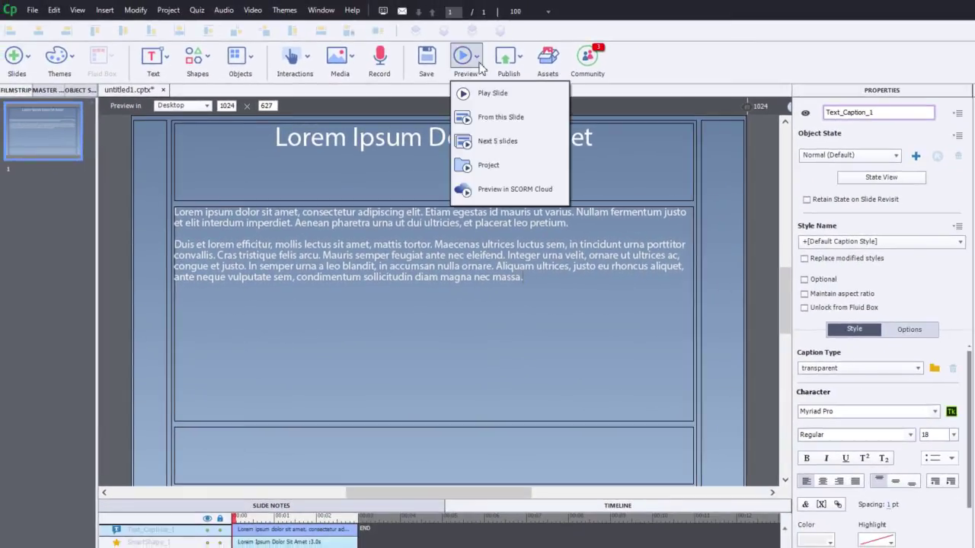
pyautogui.click(523, 174)
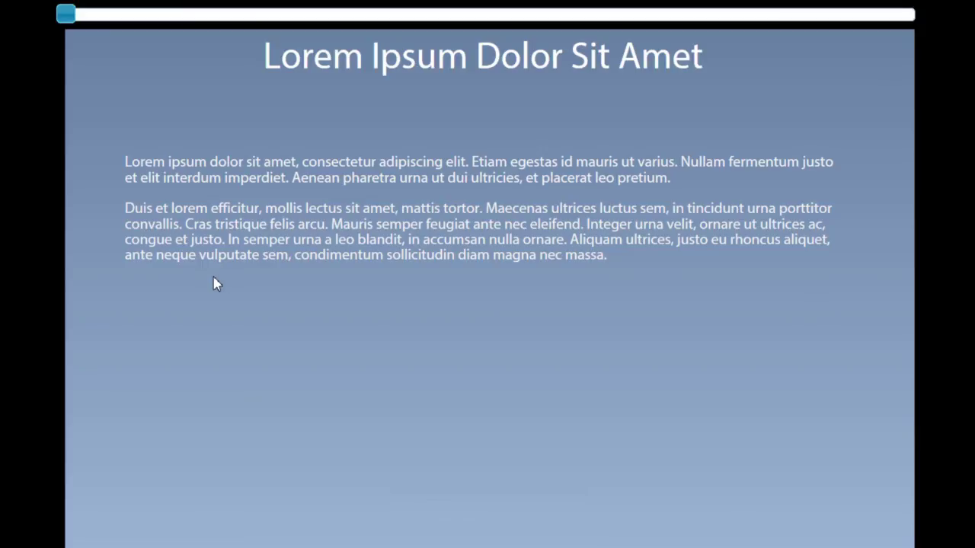
pyautogui.moveTo(66, 14); pyautogui.dragTo(941, 12)
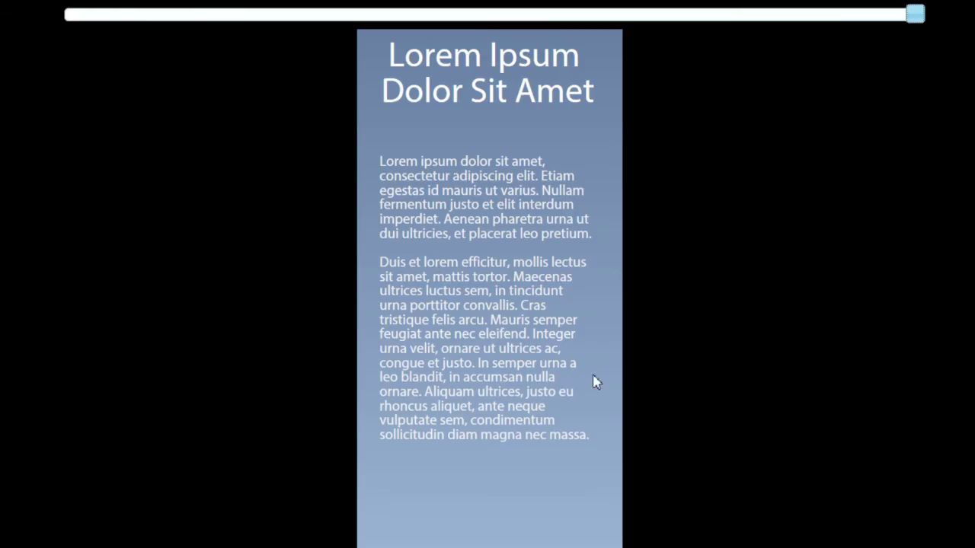